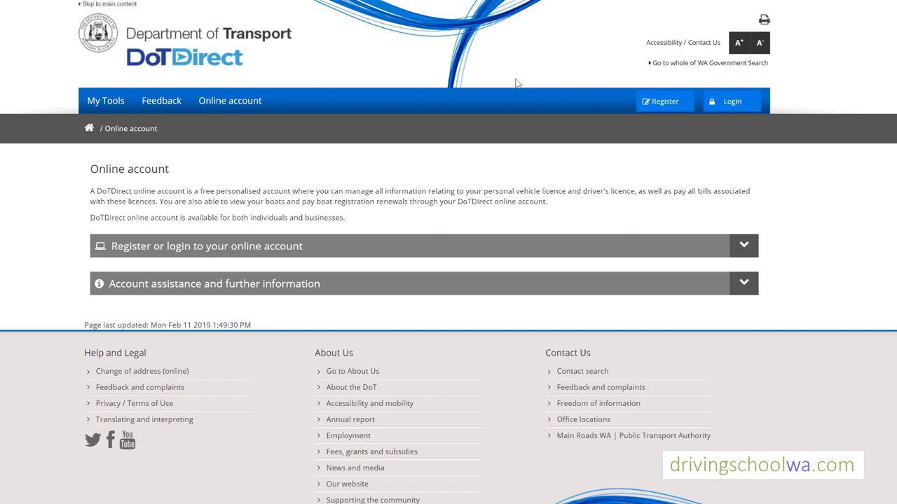
# - Start a new DoTDirect online account registration and continue past the requirements list
pyautogui.click(666, 102)
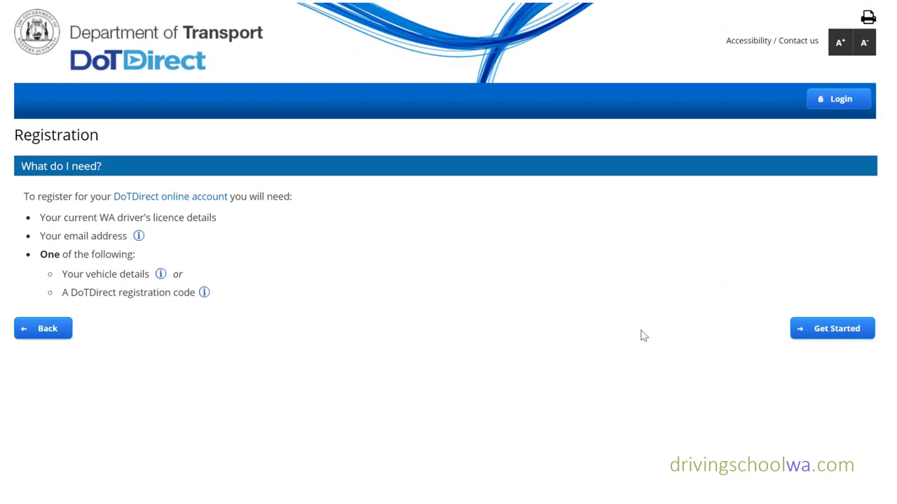
pyautogui.click(848, 336)
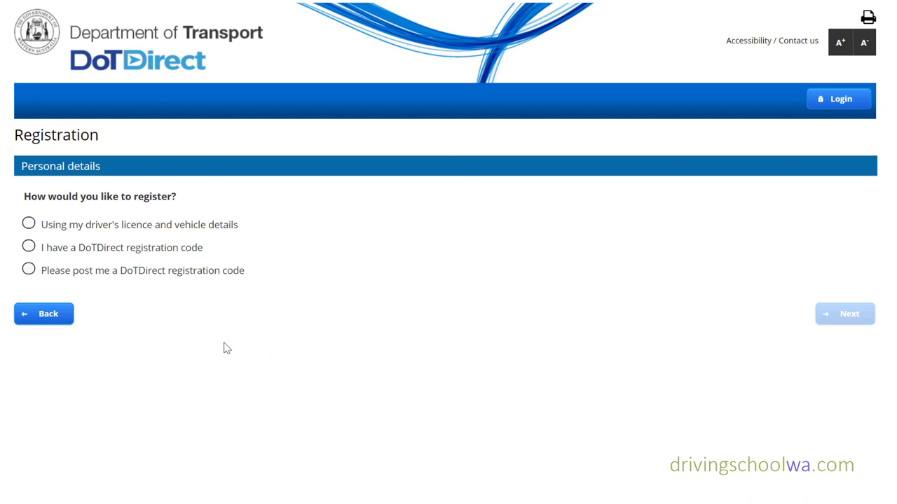
# - Choose to register using driver's licence and vehicle details and enter the licence number
pyautogui.click(29, 224)
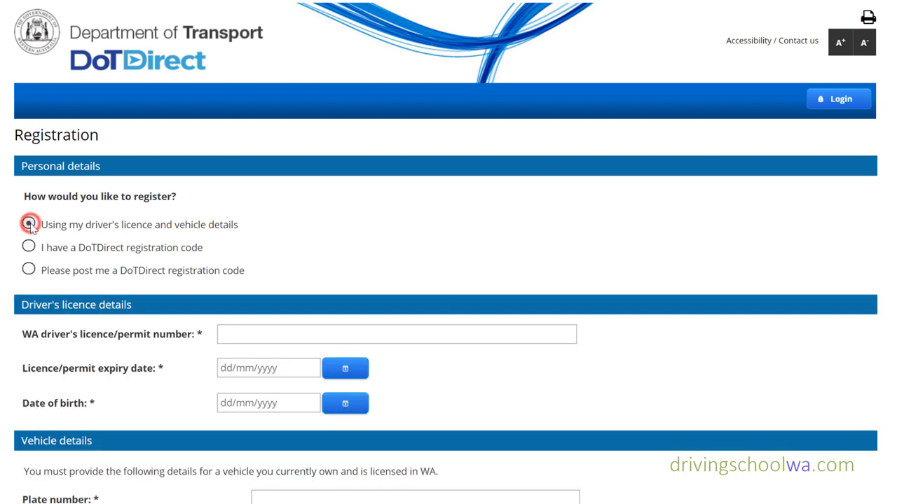
pyautogui.click(264, 330)
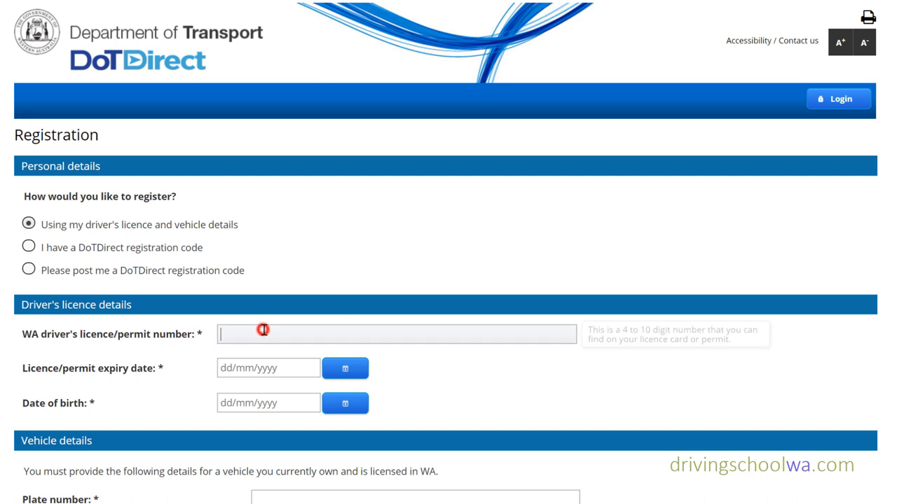
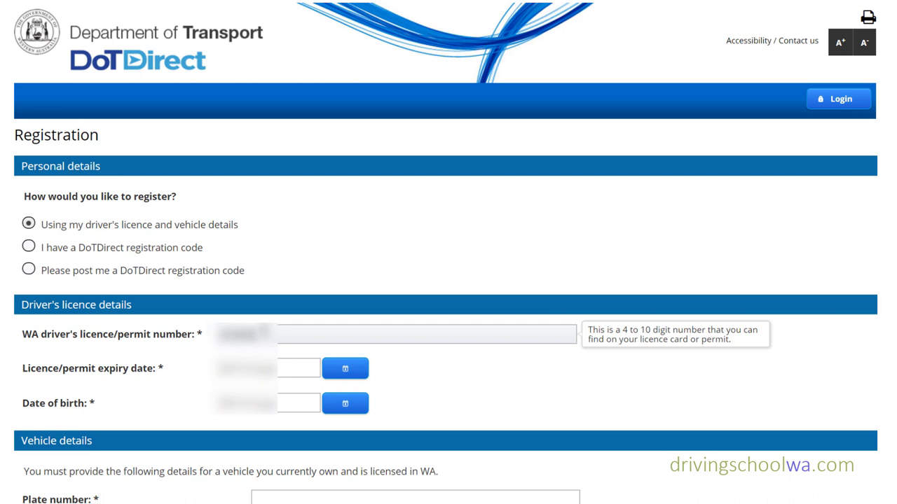
# - Enter the licence expiry date 31/12/2025 and the date of birth
pyautogui.click(299, 370)
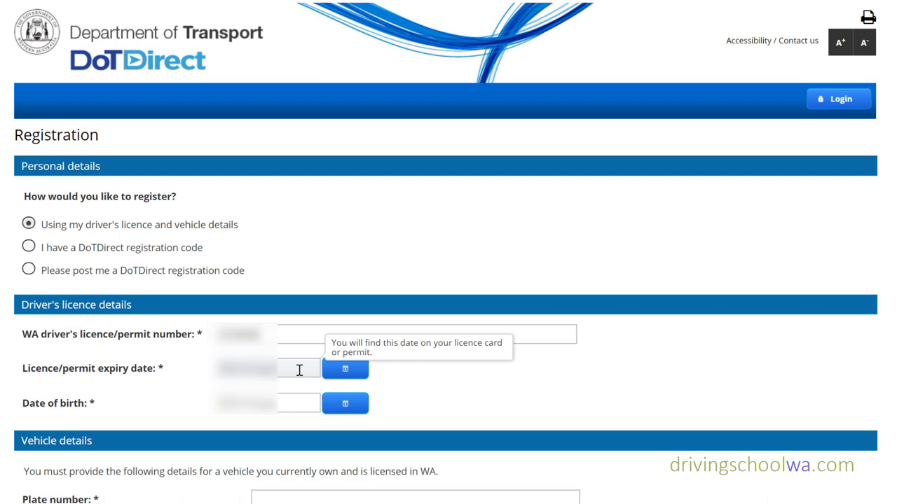
pyautogui.write('31/12')
pyautogui.click(238, 368)
pyautogui.write('2025')
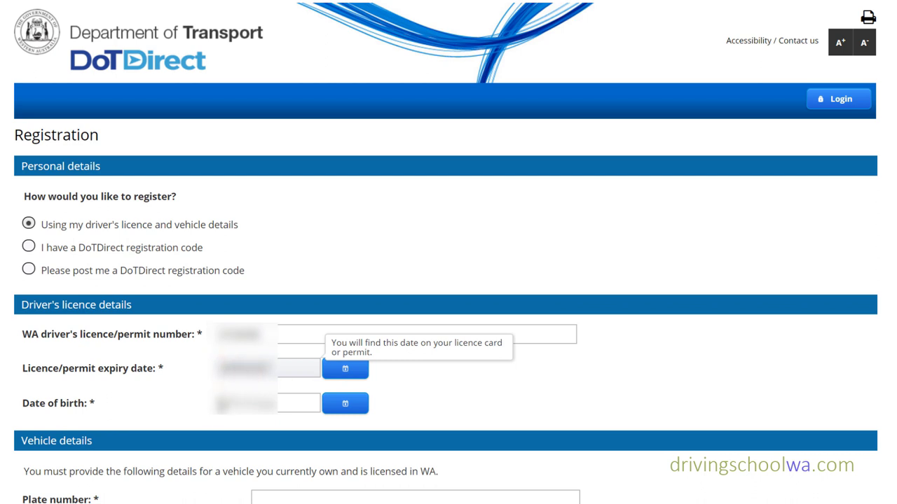
pyautogui.click(226, 401)
pyautogui.write('15/06/')
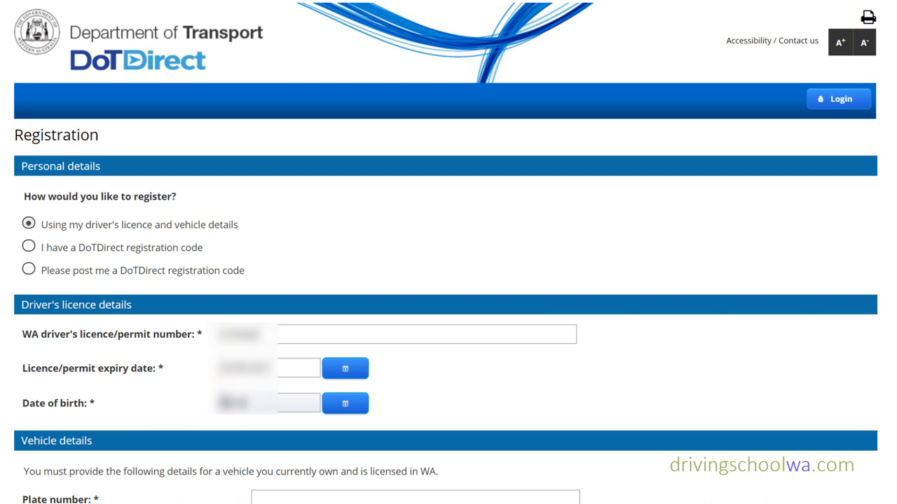
pyautogui.write('1990')
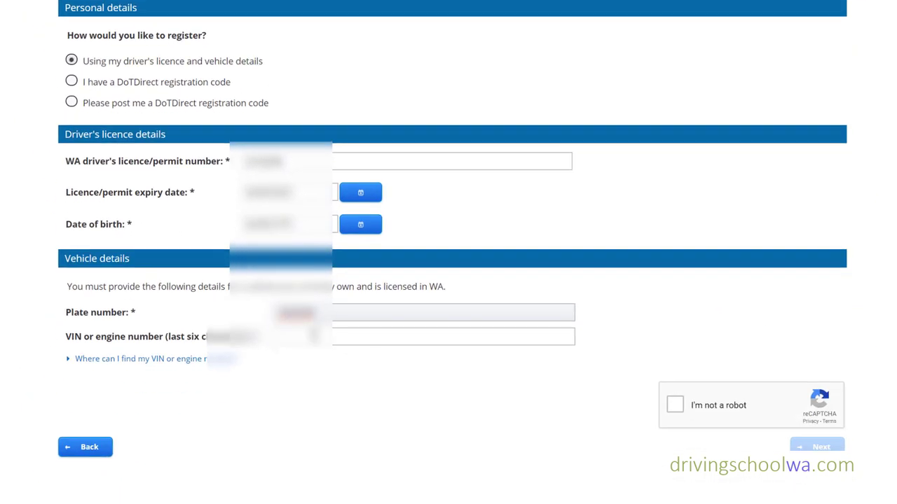
# - Enter the vehicle's VIN, tick 'I'm not a robot', and continue to account details
pyautogui.click(312, 335)
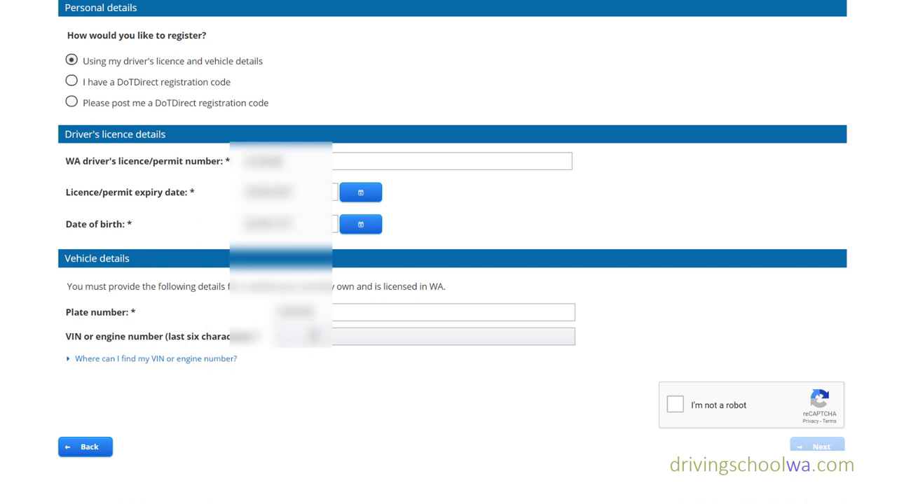
pyautogui.write('123456')
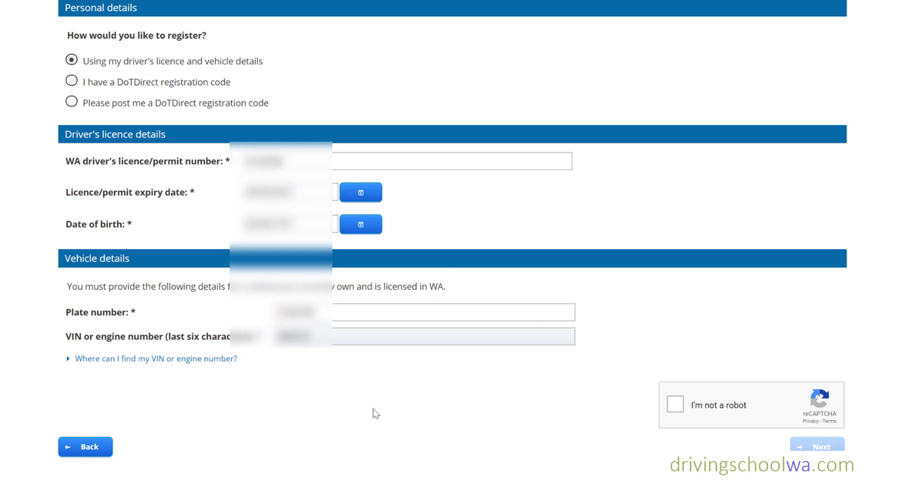
pyautogui.click(682, 412)
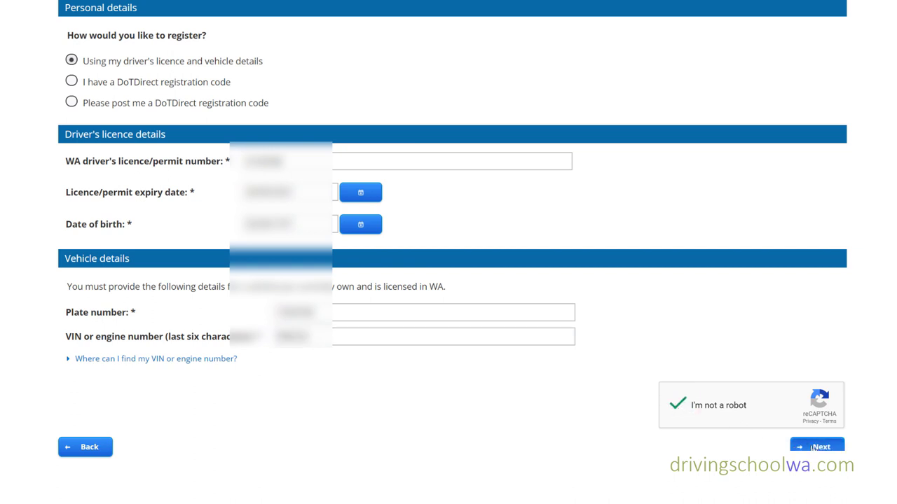
pyautogui.click(815, 447)
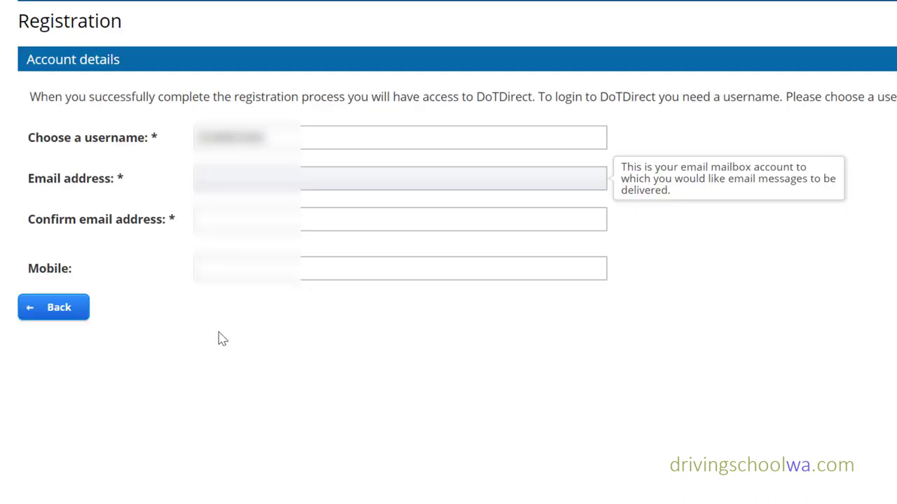
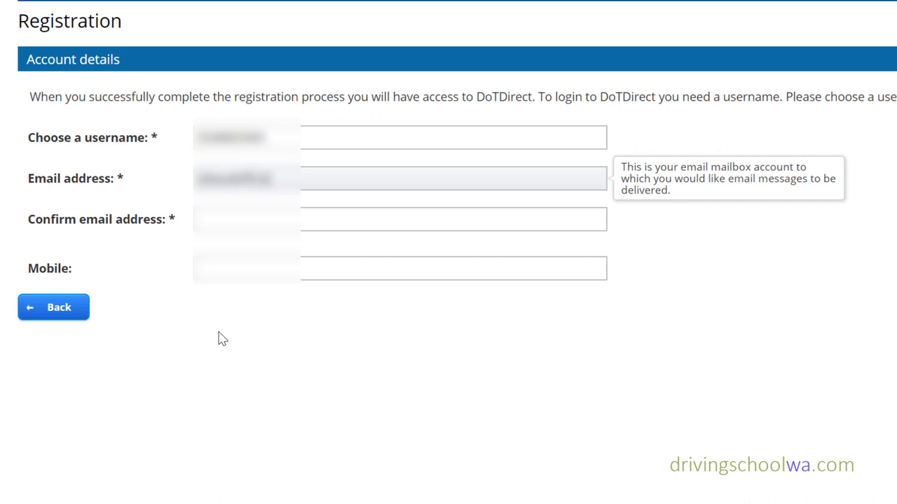
# - Enter the username, e-mail address, e-mail confirmation and mobile number, then submit the registration
pyautogui.press('Tab')
pyautogui.click(312, 272)
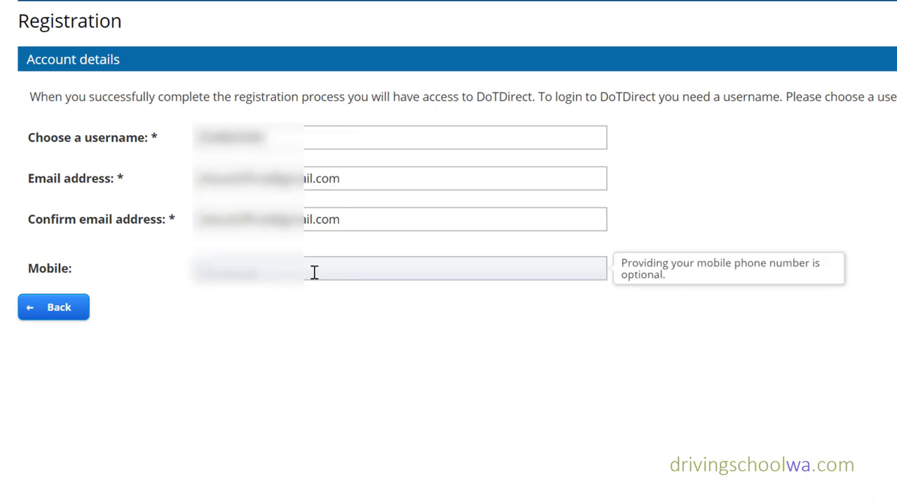
pyautogui.write('04123456')
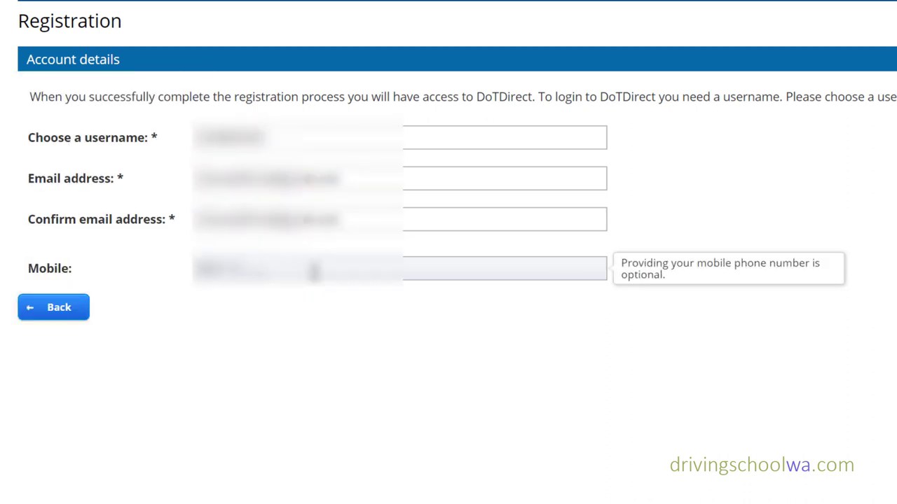
pyautogui.write('5678')
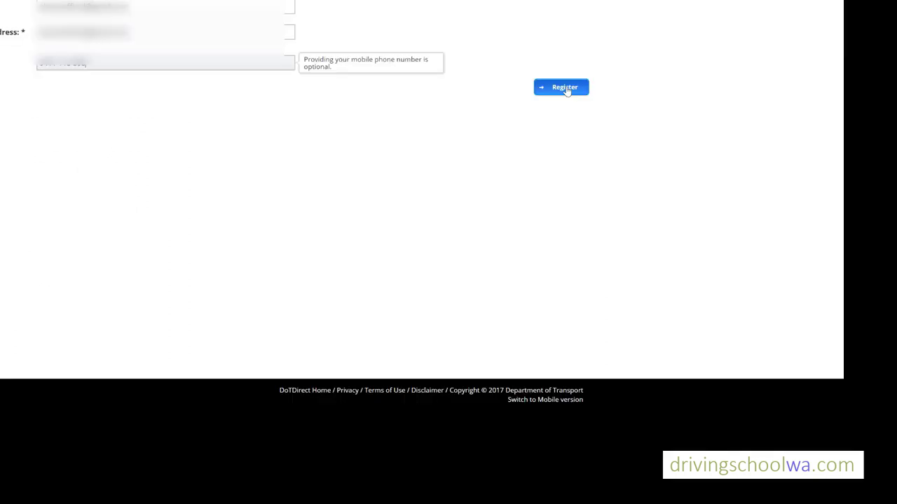
pyautogui.click(569, 93)
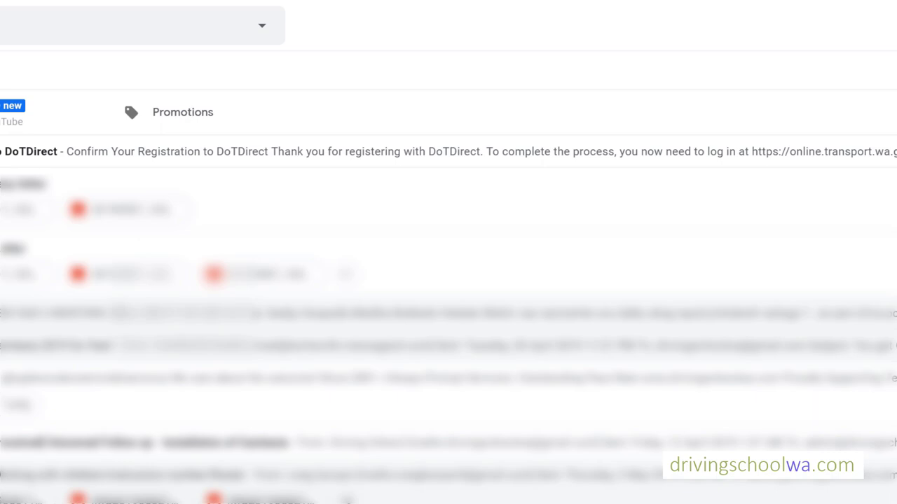
# - Copy the temporary password from the DoTDirect e-mail and follow its login link
pyautogui.click(430, 153)
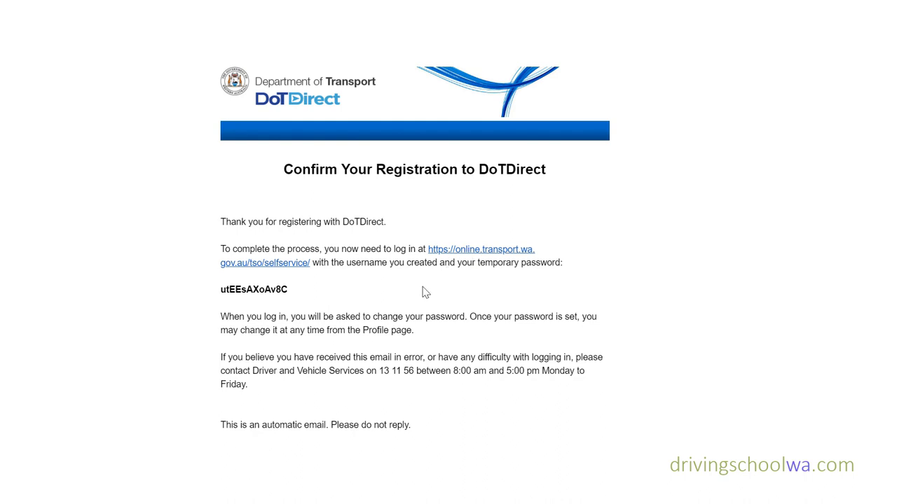
pyautogui.moveTo(288, 289); pyautogui.dragTo(222, 288)
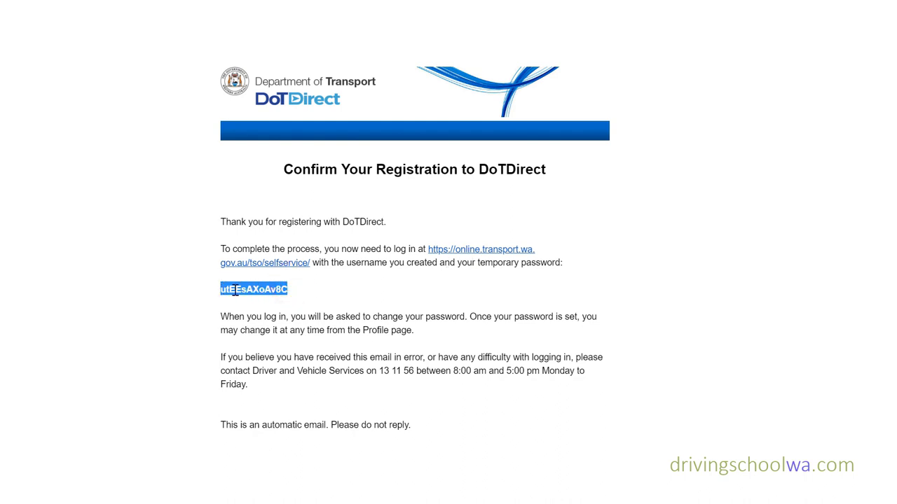
pyautogui.rightClick(241, 289)
pyautogui.click(270, 302)
pyautogui.click(437, 250)
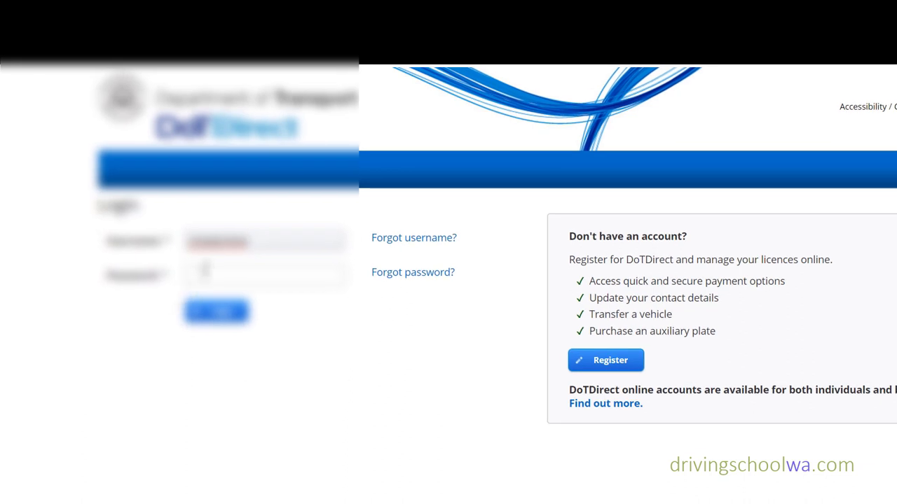
# - Log in to DoTDirect with the pasted temporary password
pyautogui.rightClick(200, 277)
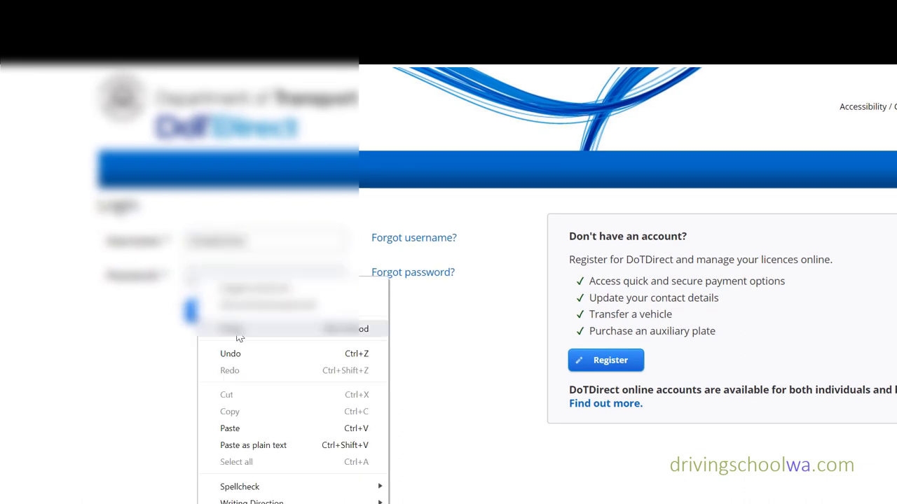
pyautogui.click(243, 429)
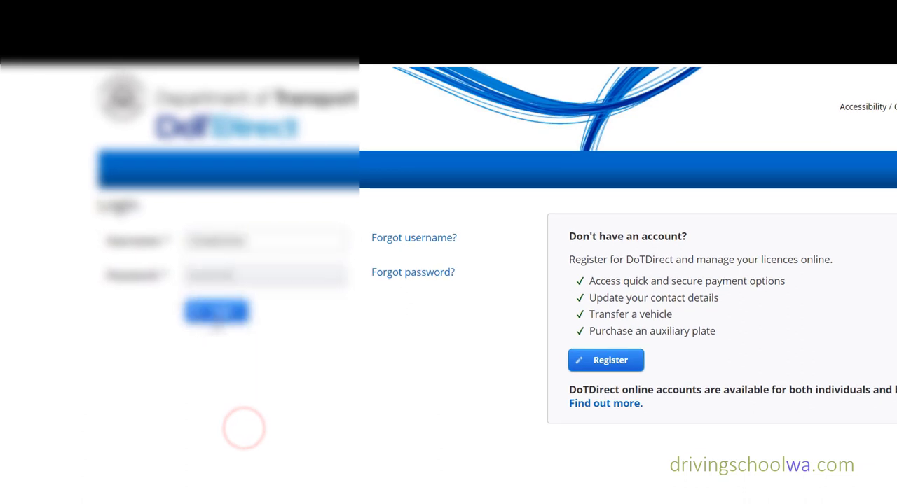
pyautogui.click(222, 313)
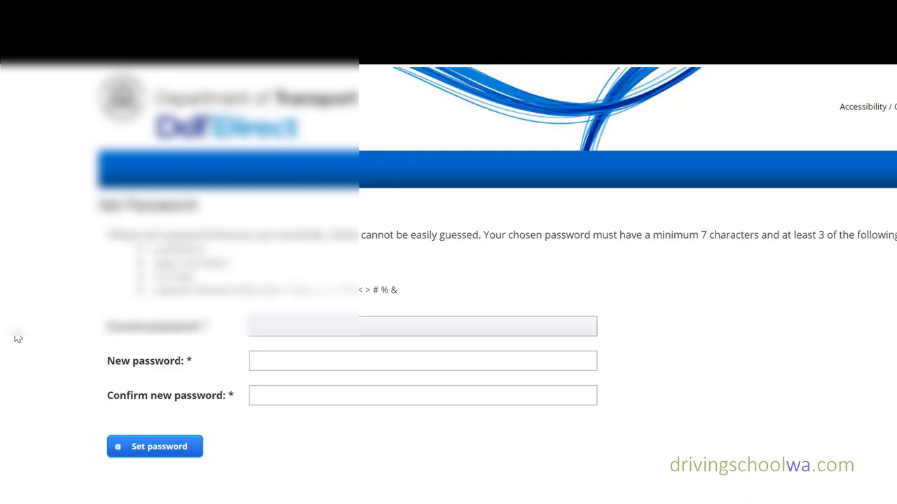
# - Paste the current password, accept Chrome's suggested new password, and set it
pyautogui.rightClick(265, 326)
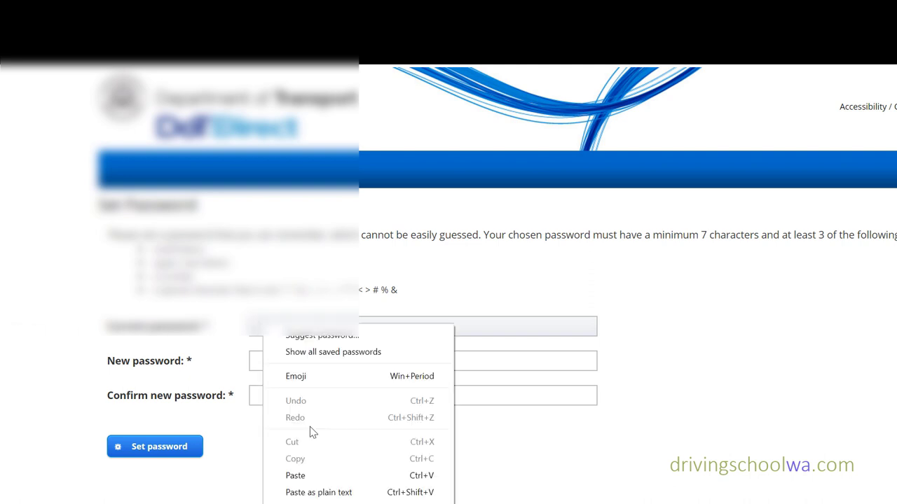
pyautogui.click(317, 475)
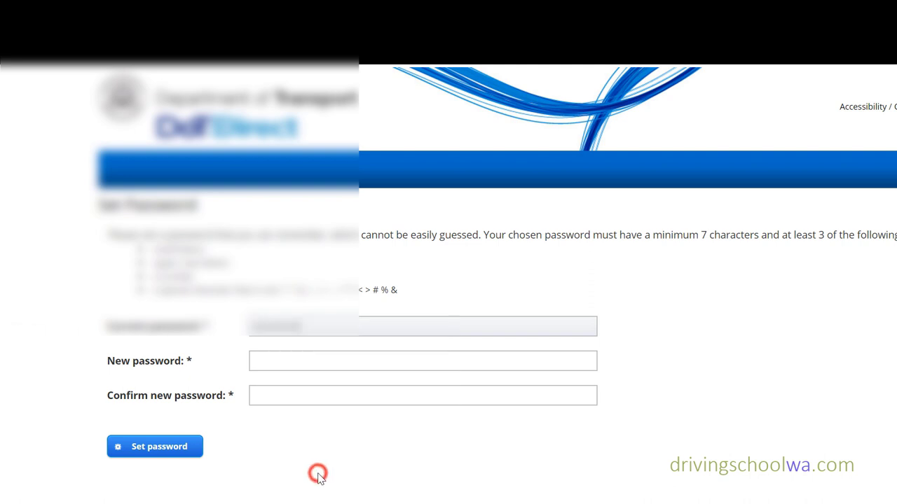
pyautogui.click(257, 361)
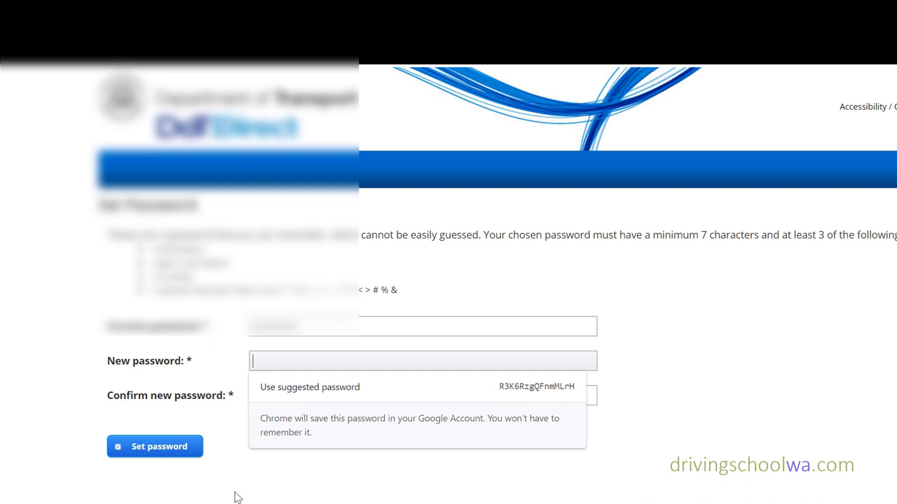
pyautogui.write('•••')
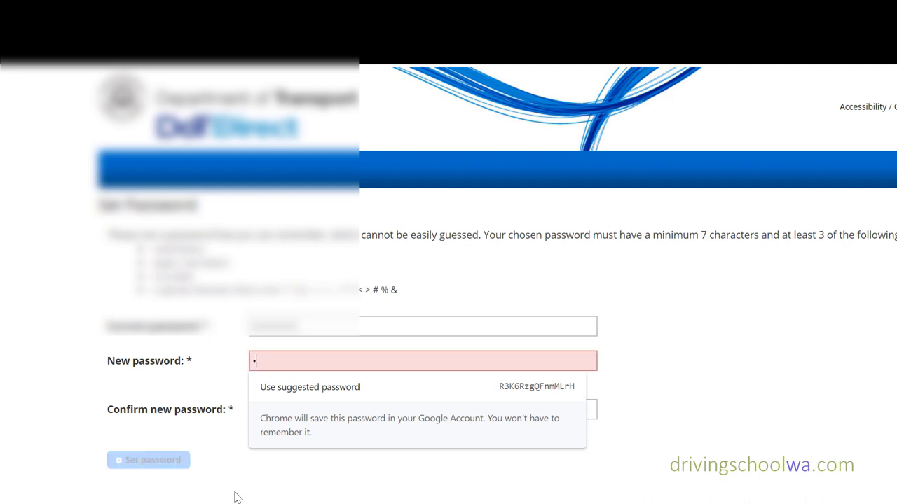
pyautogui.write('•••••')
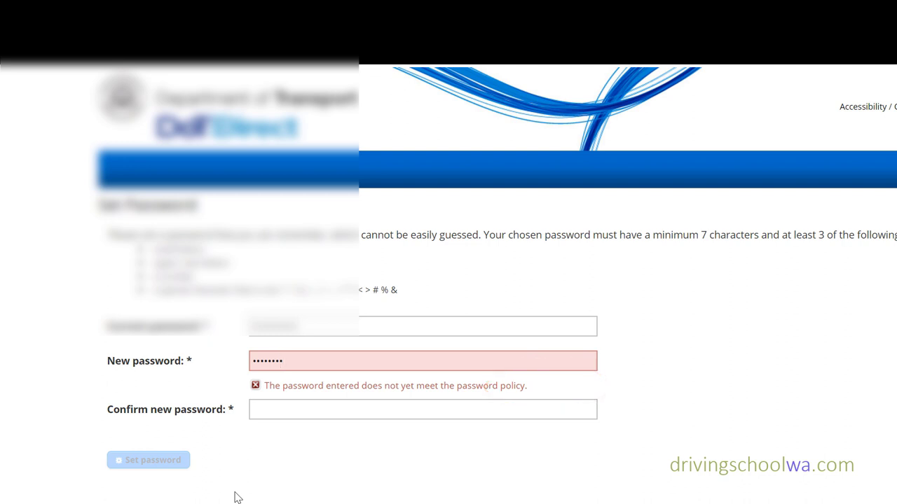
pyautogui.write('••••')
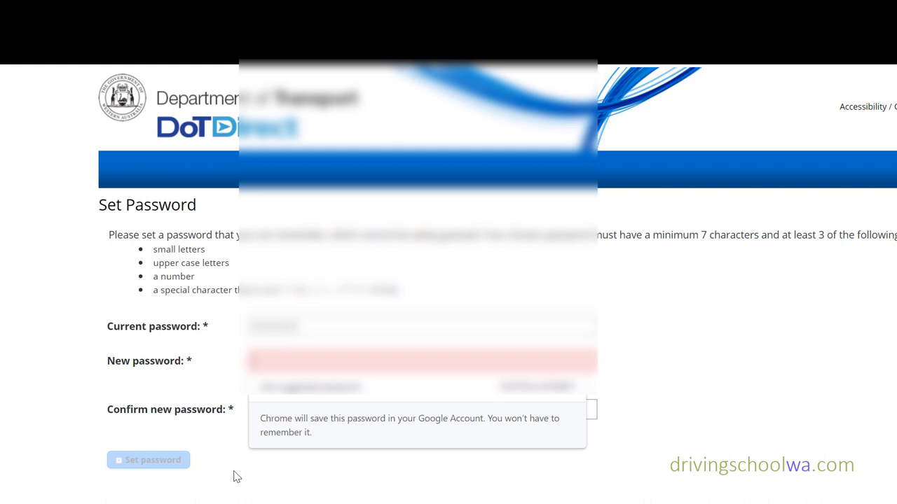
pyautogui.click(551, 388)
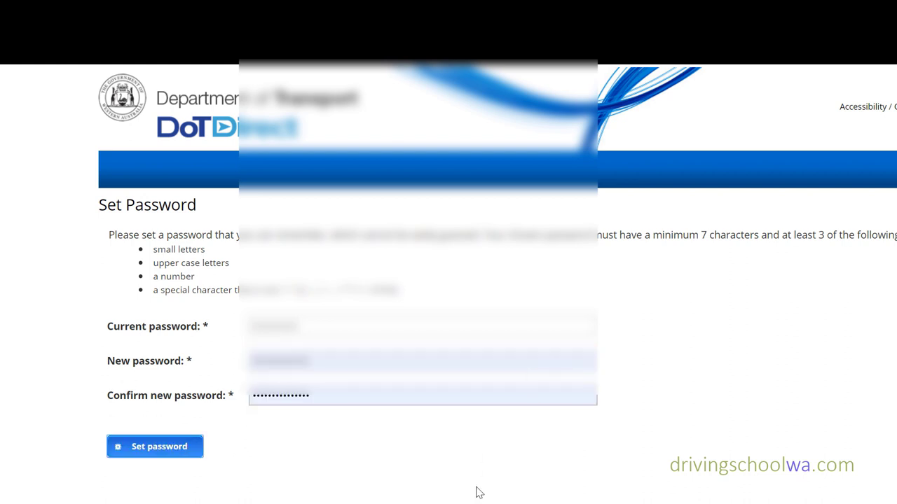
pyautogui.click(168, 450)
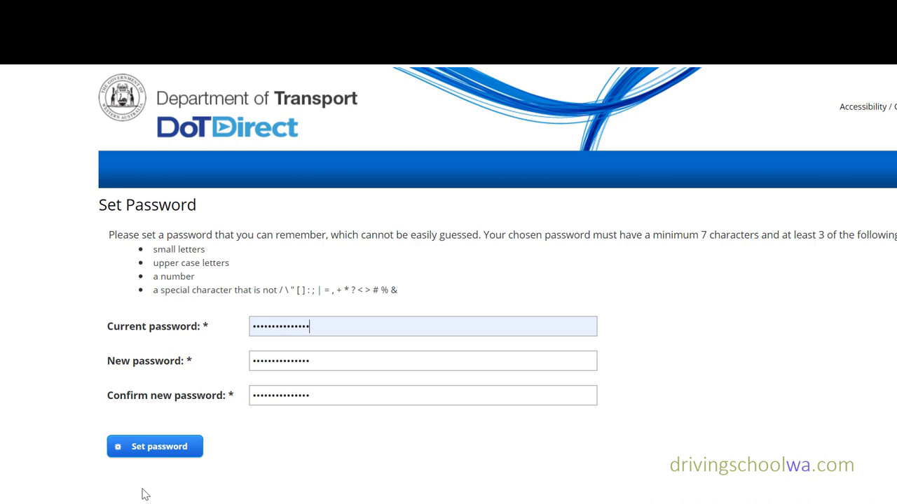
pyautogui.click(162, 448)
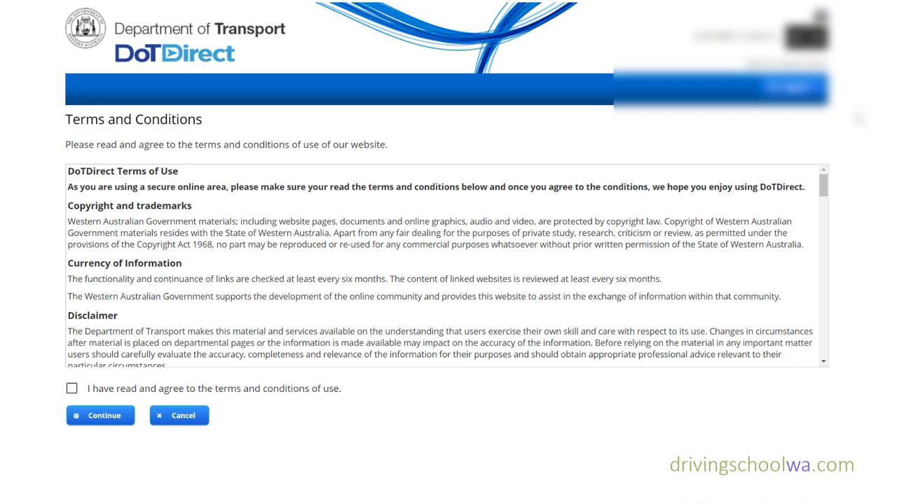
# - Agree to the terms and conditions of use and continue to the Overview page
pyautogui.click(72, 388)
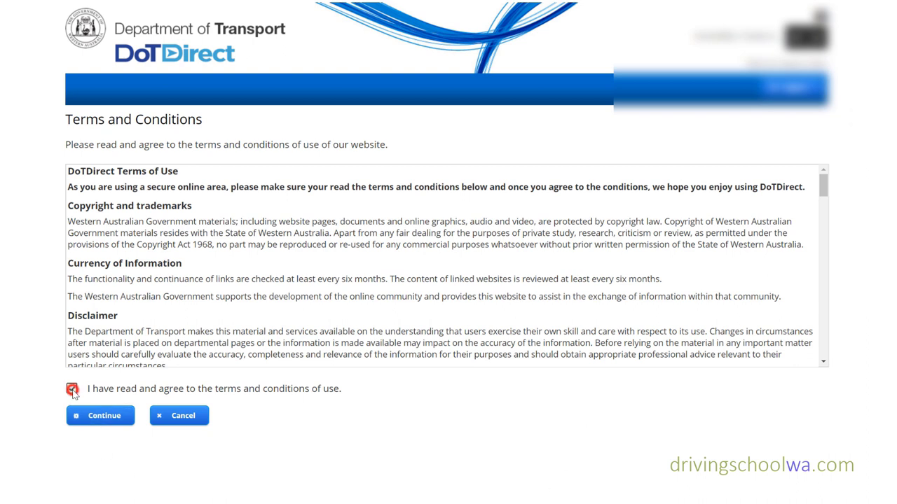
pyautogui.click(104, 417)
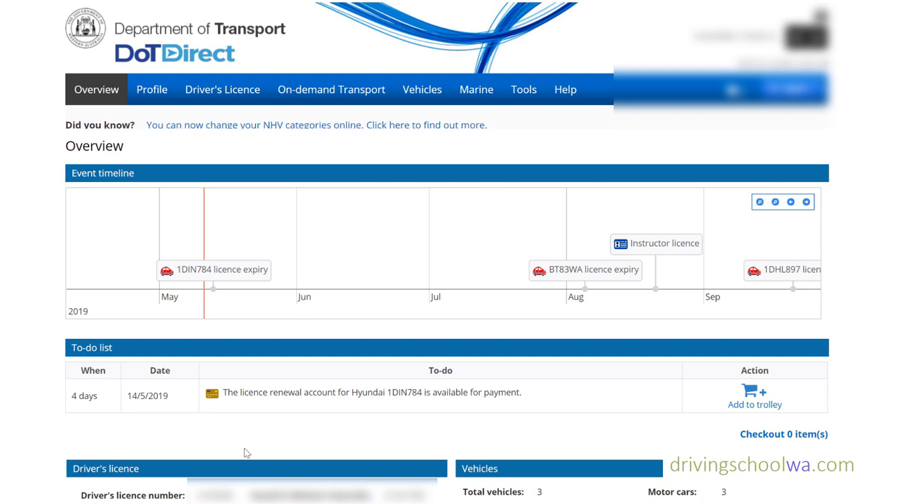
# - Add the Hyundai Getz licence renewal to the trolley and check out the one item
pyautogui.click(311, 398)
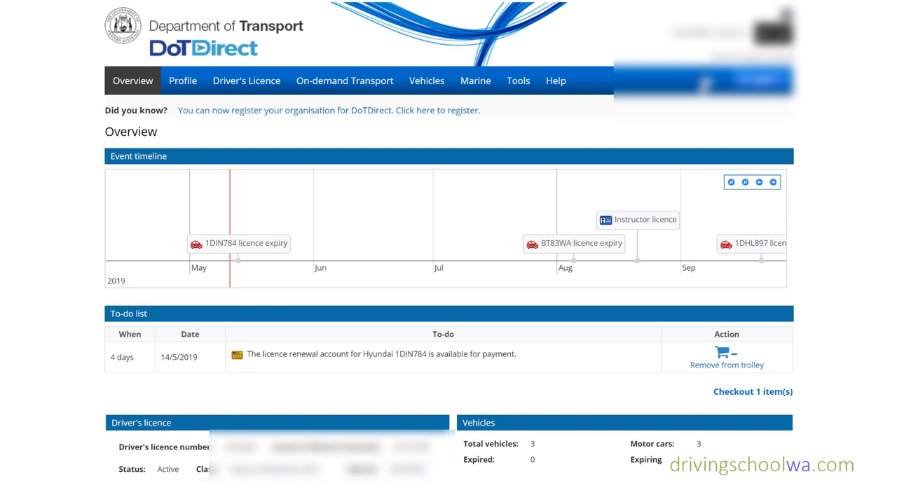
pyautogui.click(704, 82)
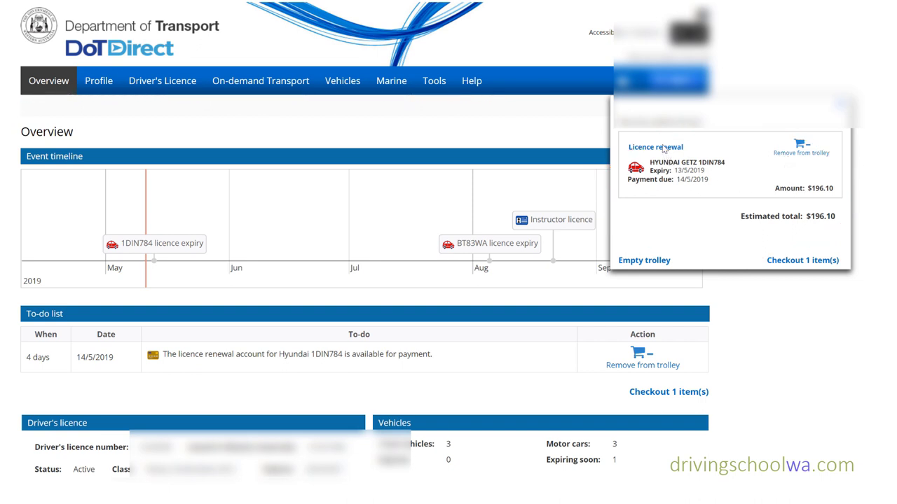
pyautogui.click(794, 262)
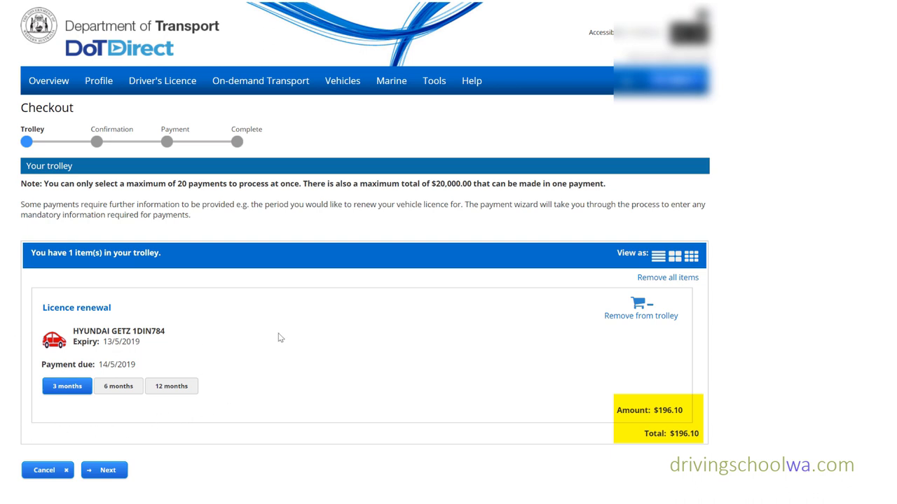
# - Choose a 12-month renewal period for $724.00 and proceed to payment
pyautogui.click(118, 387)
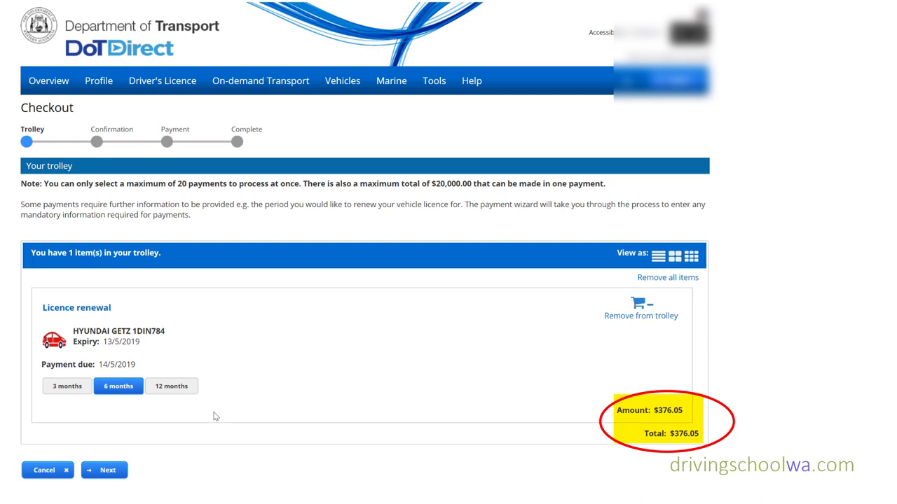
pyautogui.click(169, 389)
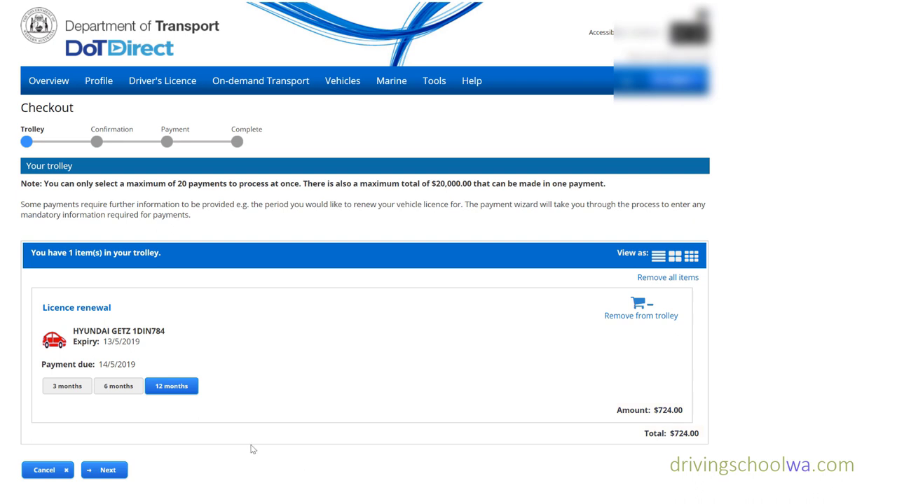
pyautogui.click(109, 471)
pyautogui.click(127, 295)
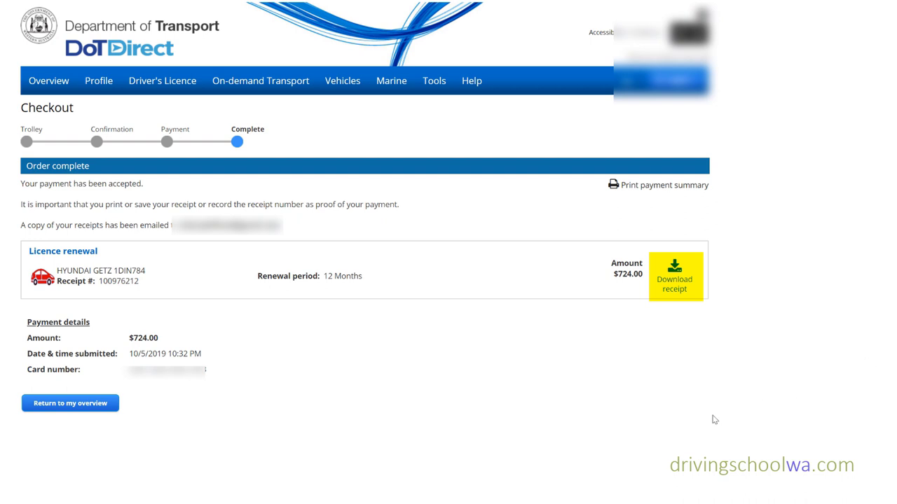
# - Download the renewal receipt and open the saved PDF from Downloads
pyautogui.click(672, 284)
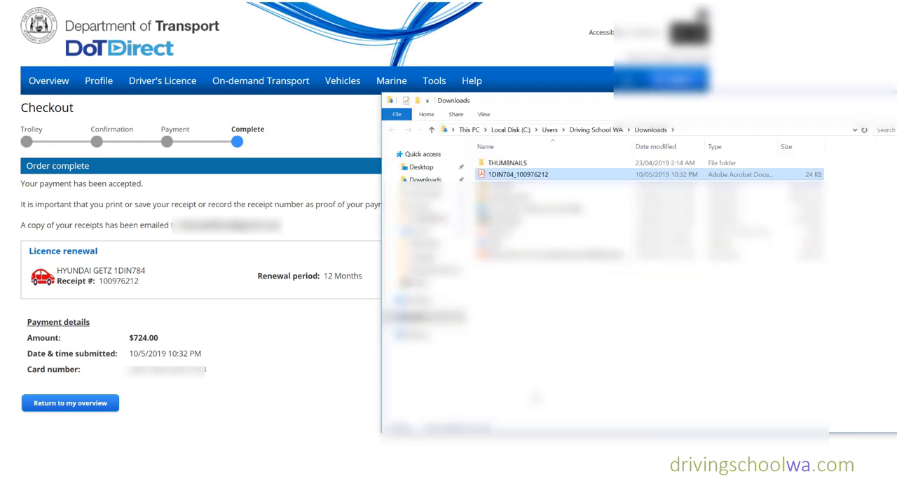
pyautogui.doubleClick(564, 174)
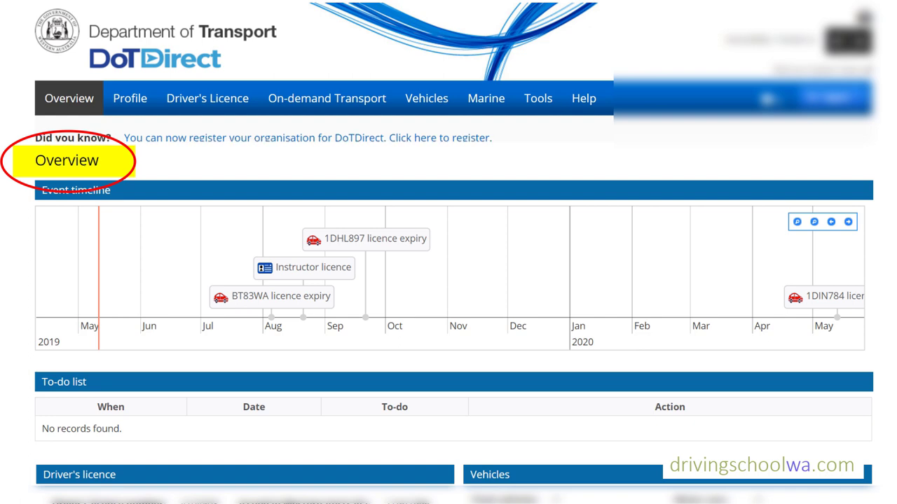
# - Move the Overview event timeline two steps later, then view the Driver's Licence details
pyautogui.click(848, 222)
pyautogui.click(848, 223)
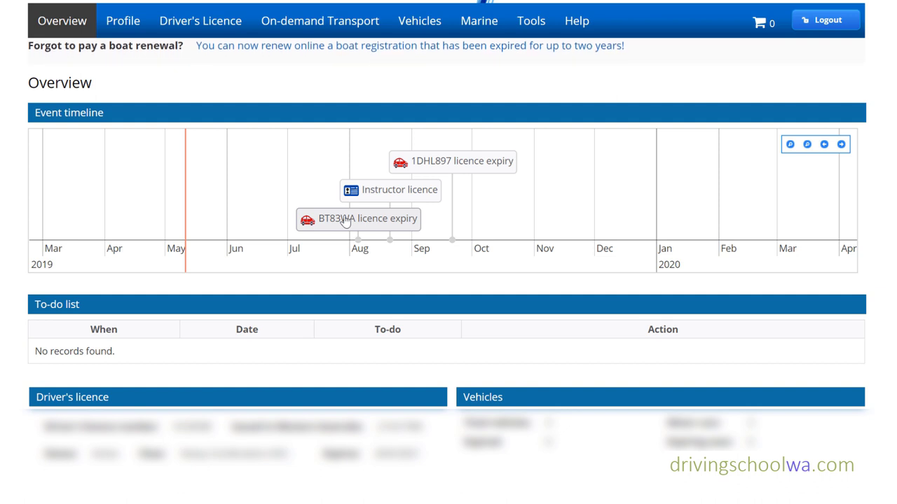
pyautogui.click(197, 27)
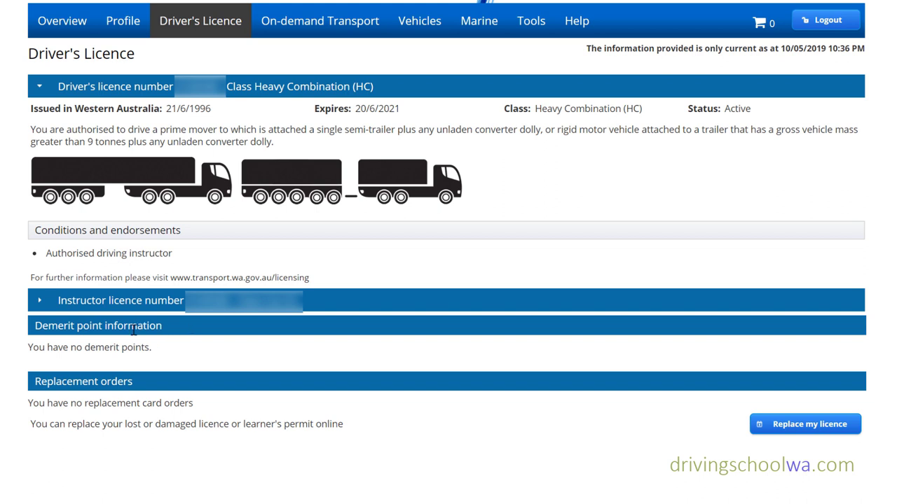
# - Browse the On-demand Transport options, the registered vehicles list, and Tools, finishing on Help
pyautogui.moveTo(49, 359)
pyautogui.mouseDown()
pyautogui.moveTo(154, 366)
pyautogui.moveTo(121, 341)
pyautogui.moveTo(33, 339)
pyautogui.mouseUp()
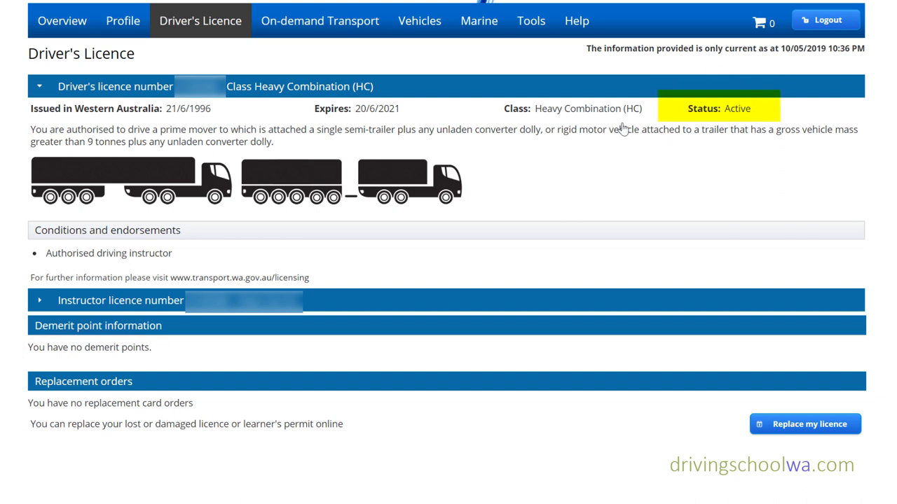
pyautogui.click(297, 21)
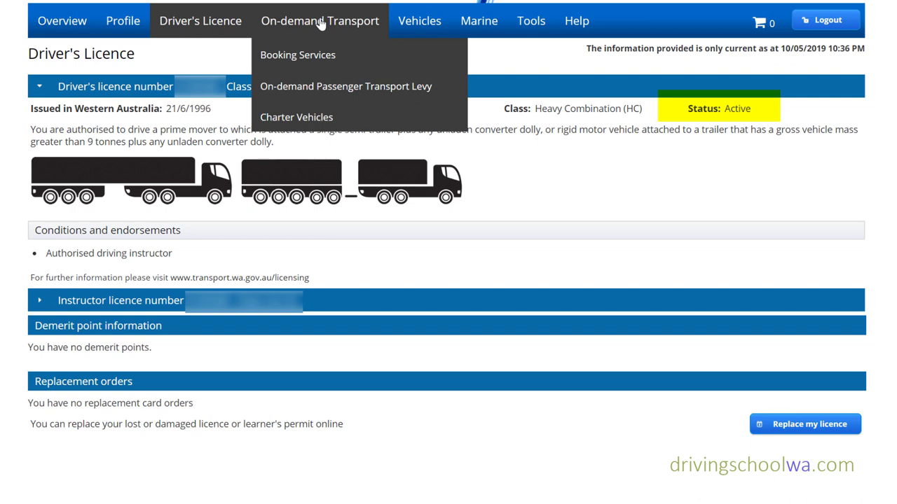
pyautogui.click(420, 21)
pyautogui.click(433, 56)
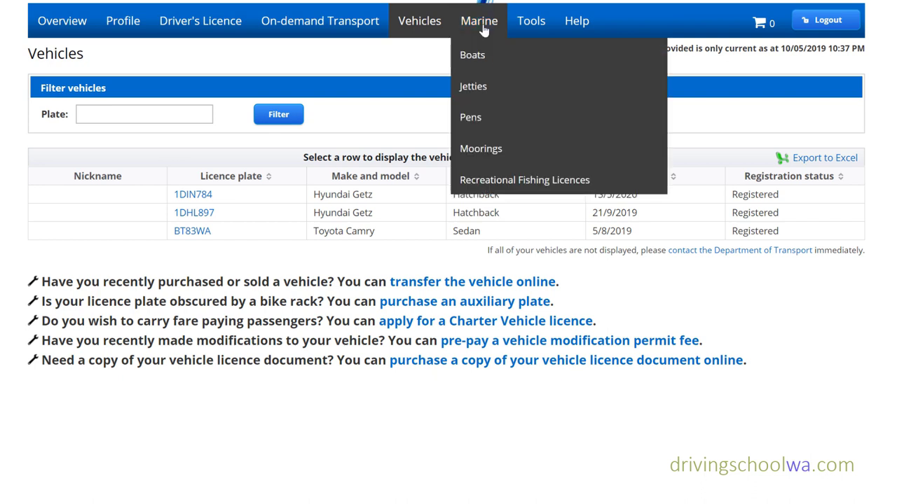
pyautogui.click(532, 23)
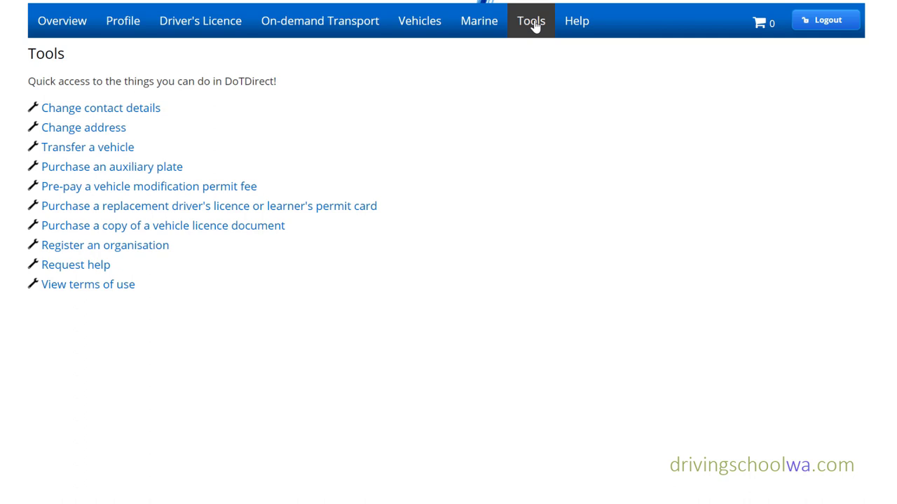
pyautogui.click(583, 27)
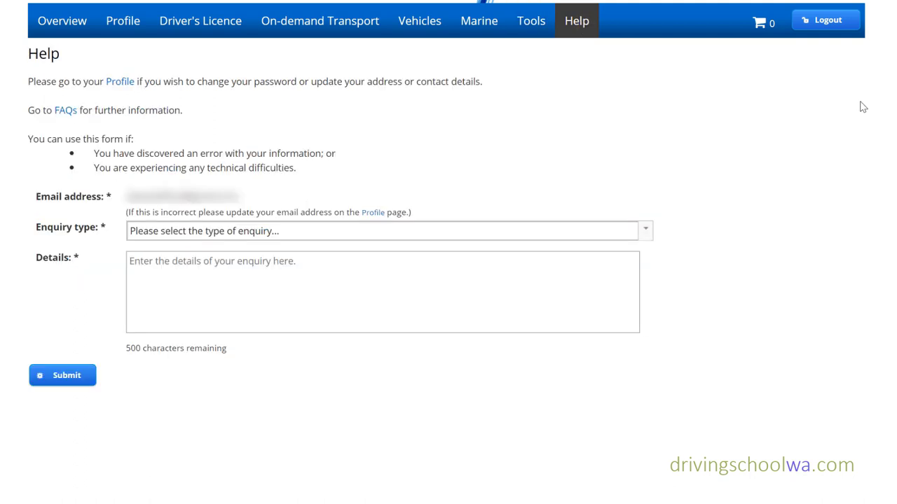